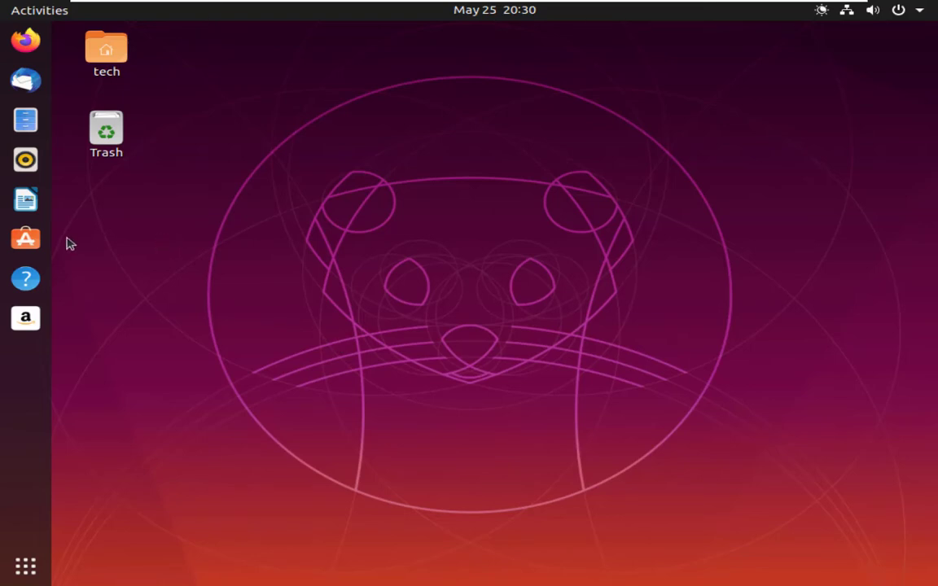
- Search Ubuntu Software for 'gparted' and install GParted, authorizing with your password
click(40, 245)
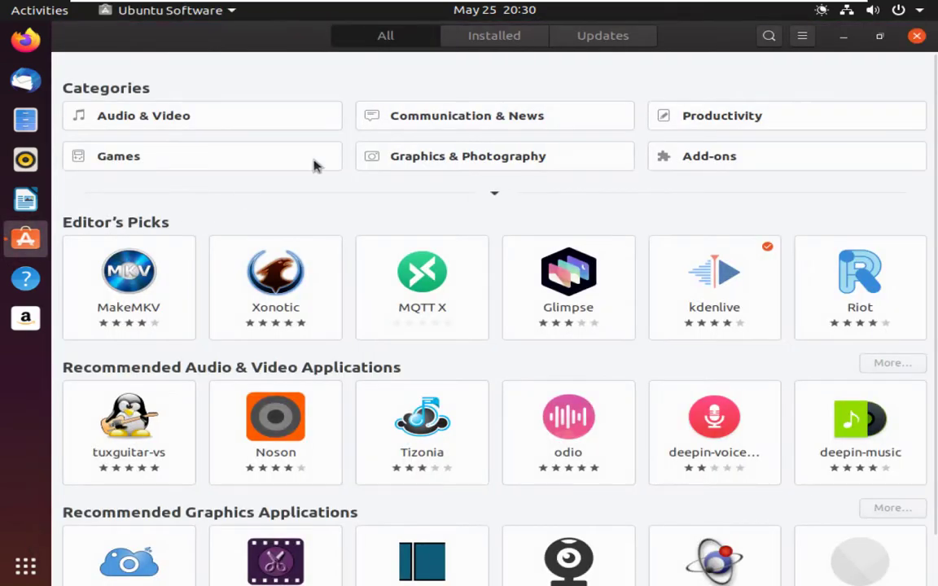
click(769, 36)
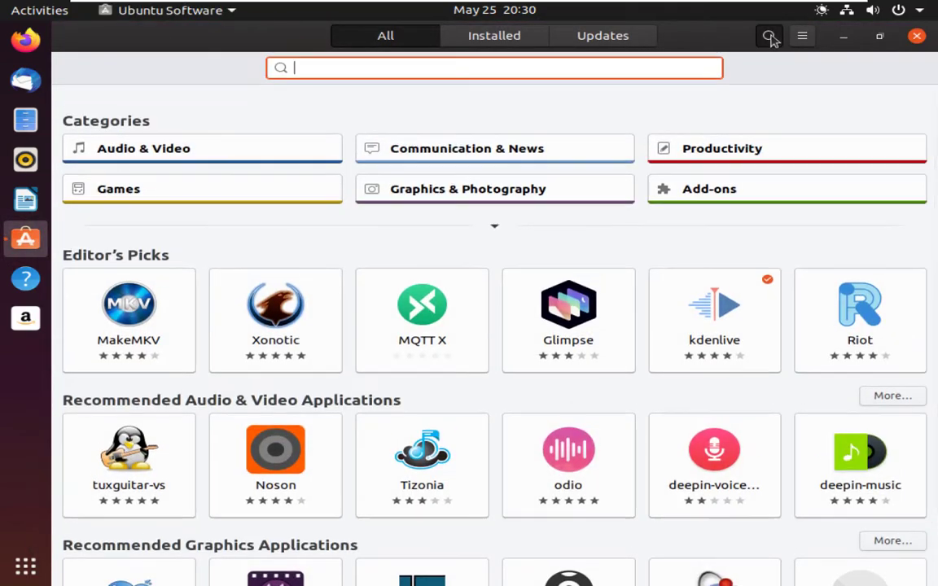
text(gpa)
text(rted)
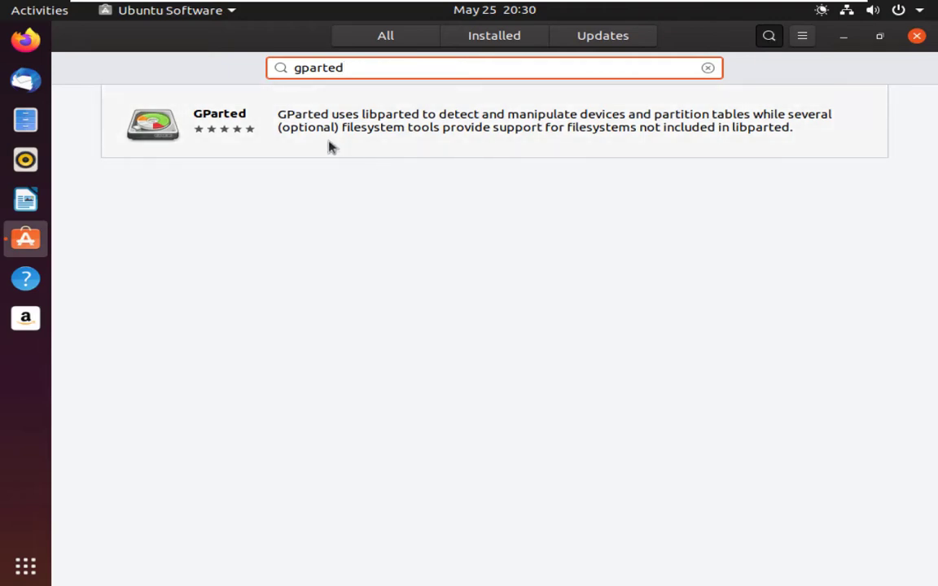
click(328, 145)
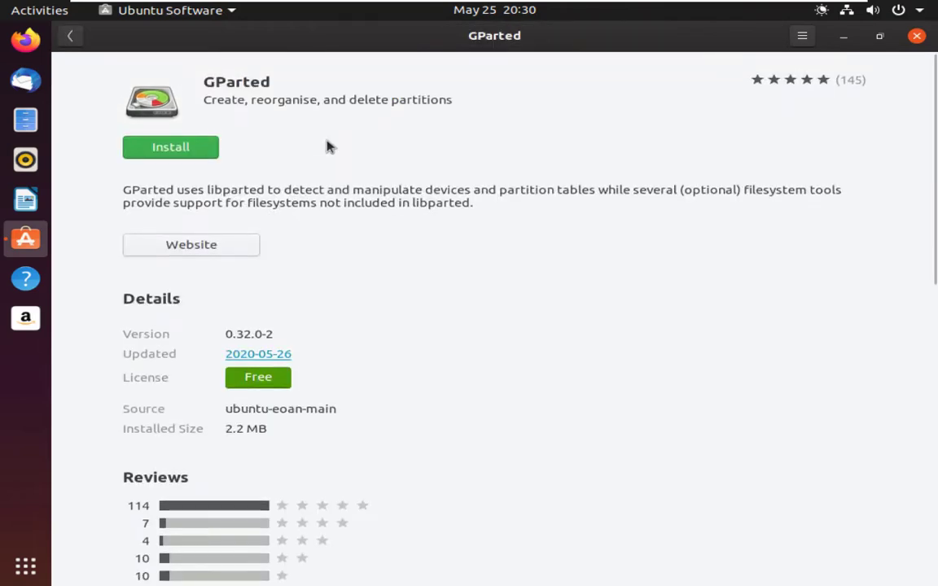
click(203, 156)
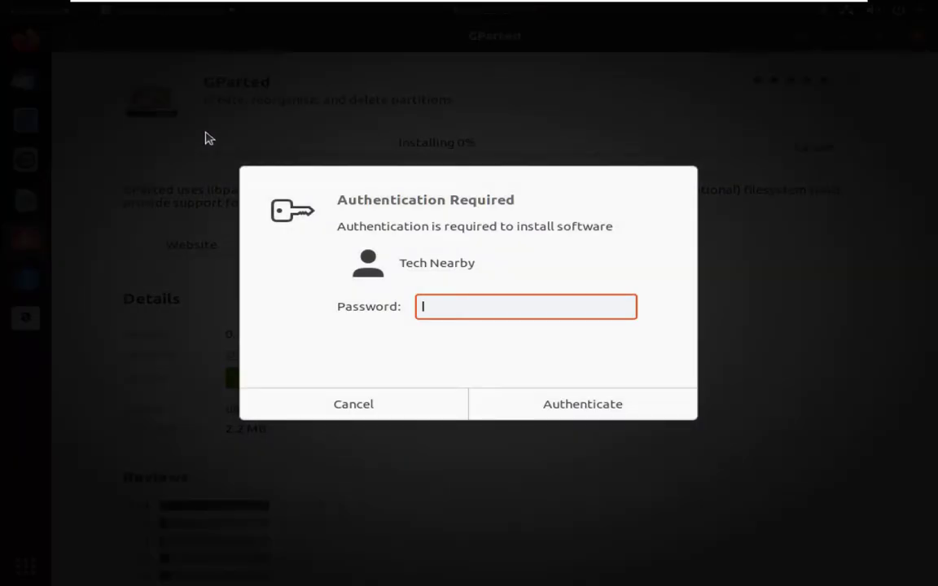
text(••••)
key(Return)
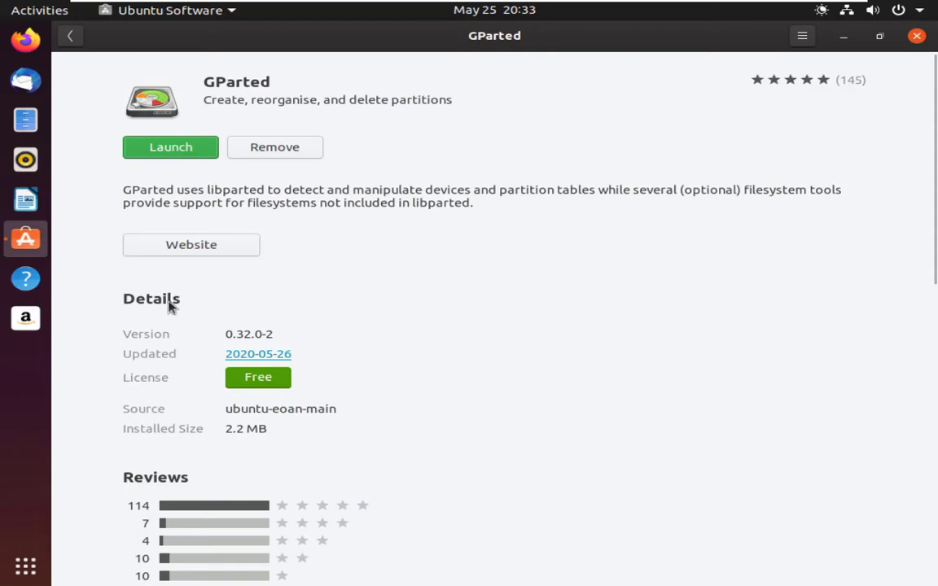
- Launch GParted with administrator rights
click(182, 154)
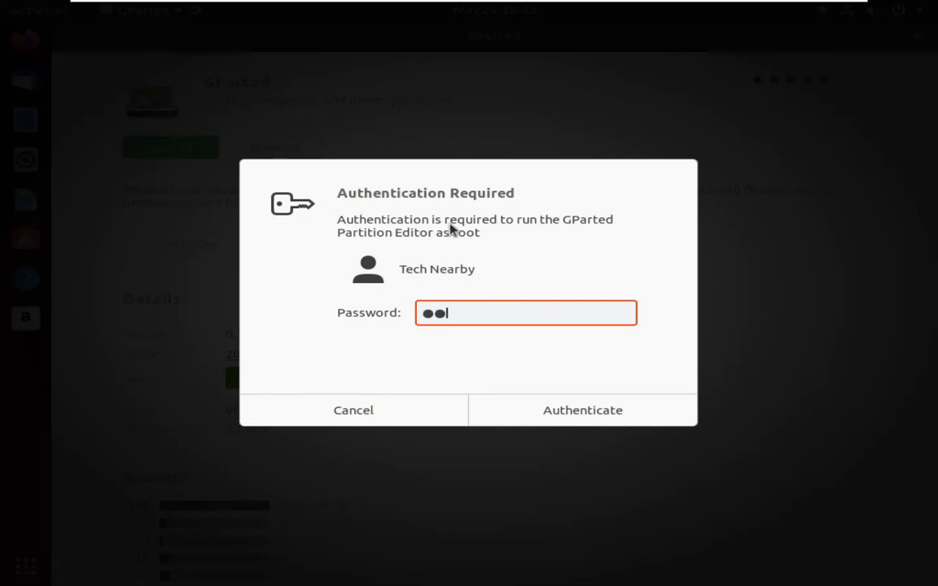
key(Return)
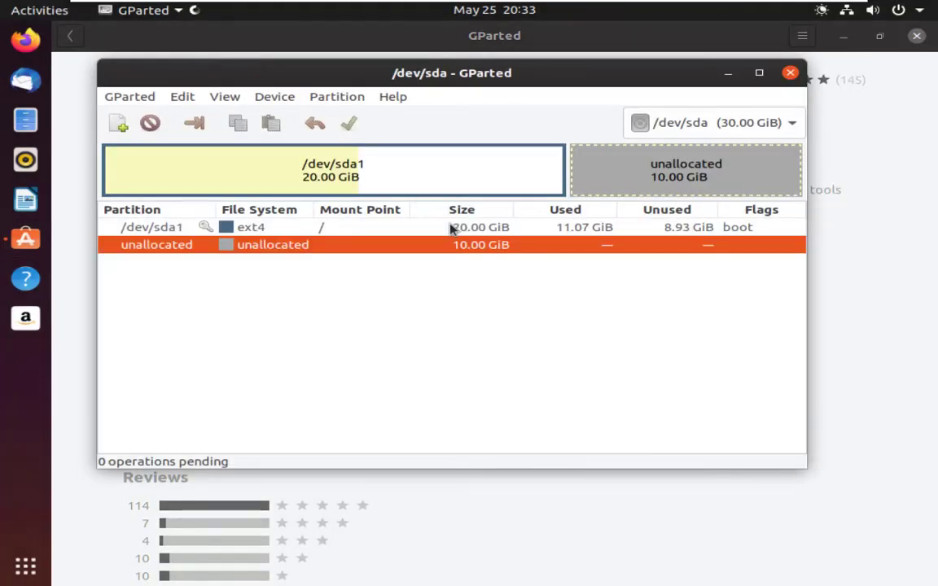
- Inspect the Information for the 20.00 GiB /dev/sda1 and the 10.00 GiB unallocated space
double_click(486, 178)
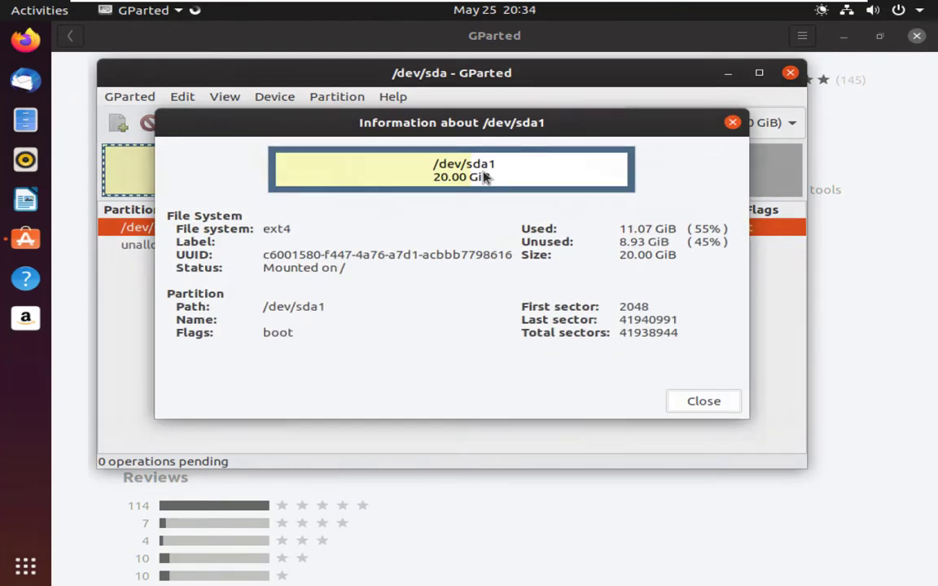
click(732, 122)
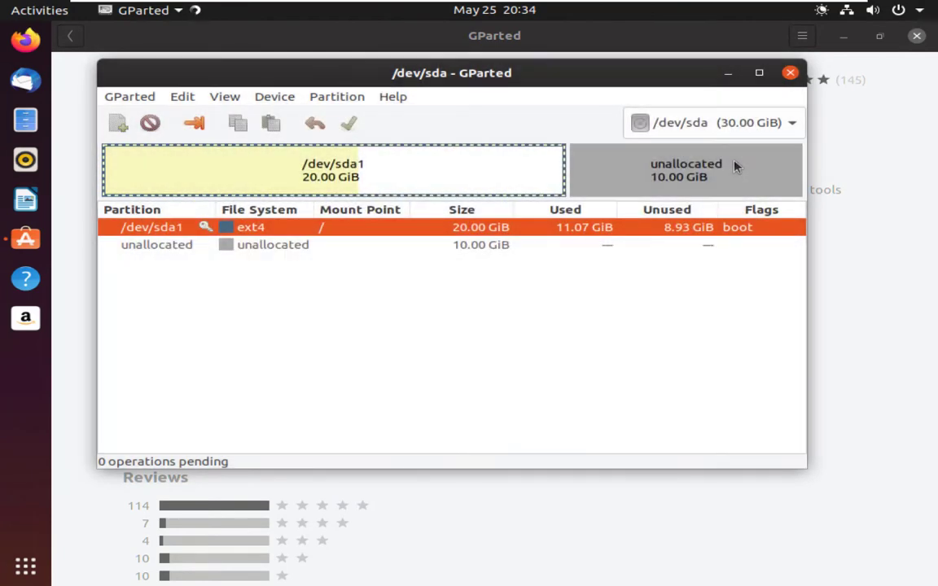
double_click(733, 166)
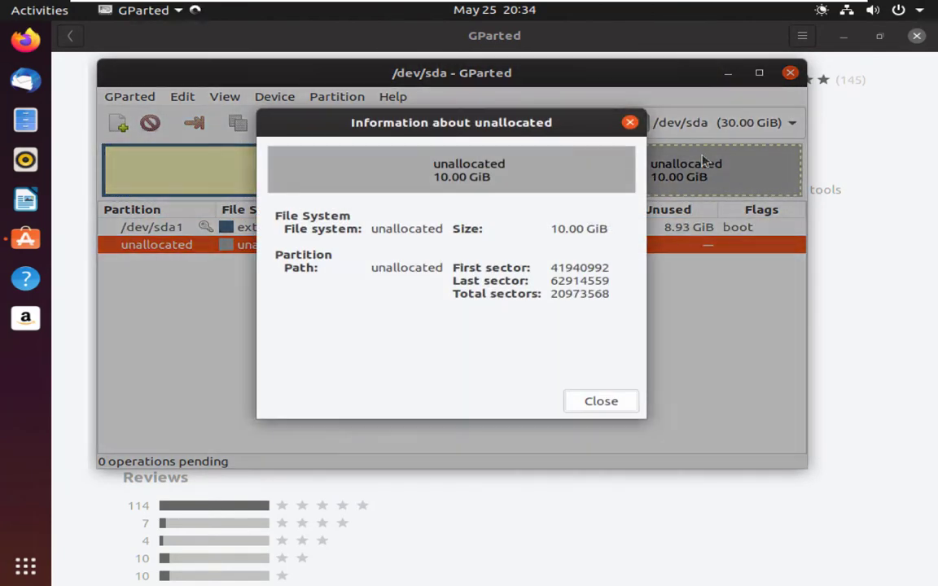
click(632, 123)
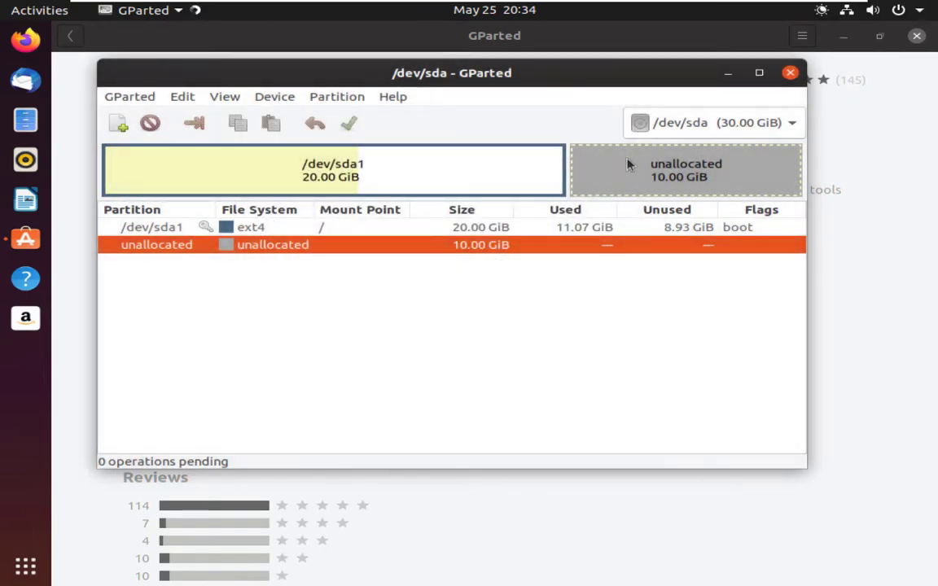
- Queue a resize of /dev/sda1 to 25005 MiB (24.42 GiB) with Resize/Move
right_click(531, 228)
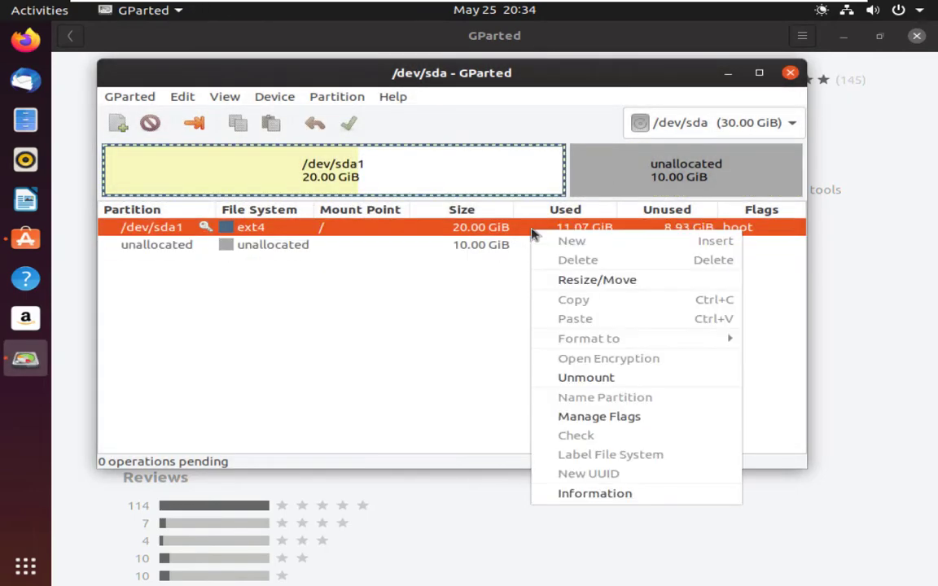
click(573, 281)
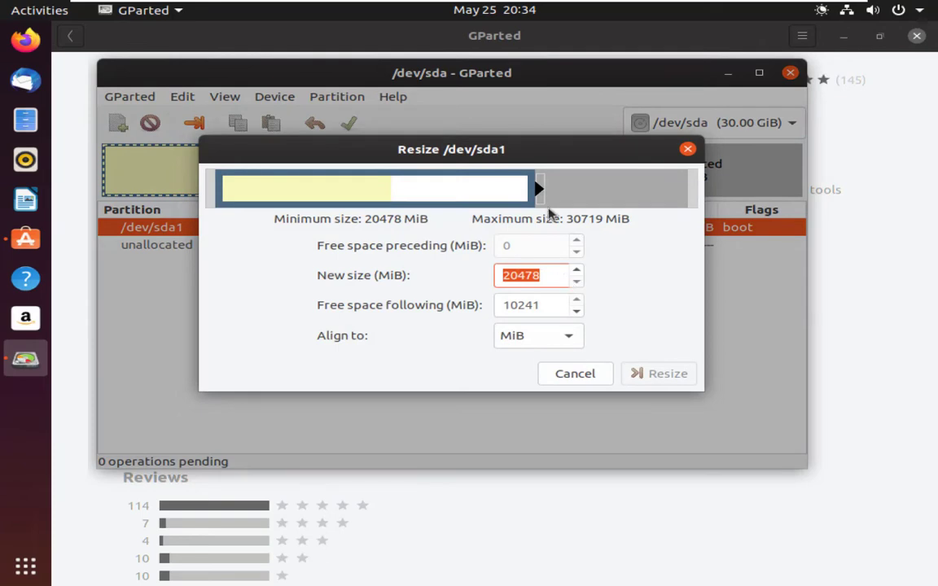
mouse_move(543, 200)
mouse_down()
mouse_move(575, 204)
mouse_move(536, 189)
mouse_move(605, 202)
mouse_up()
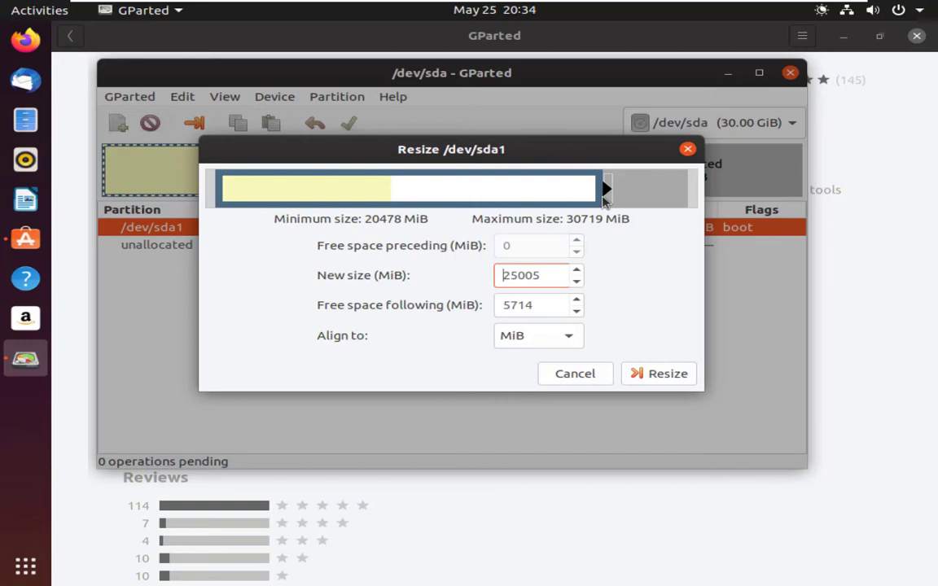
click(646, 378)
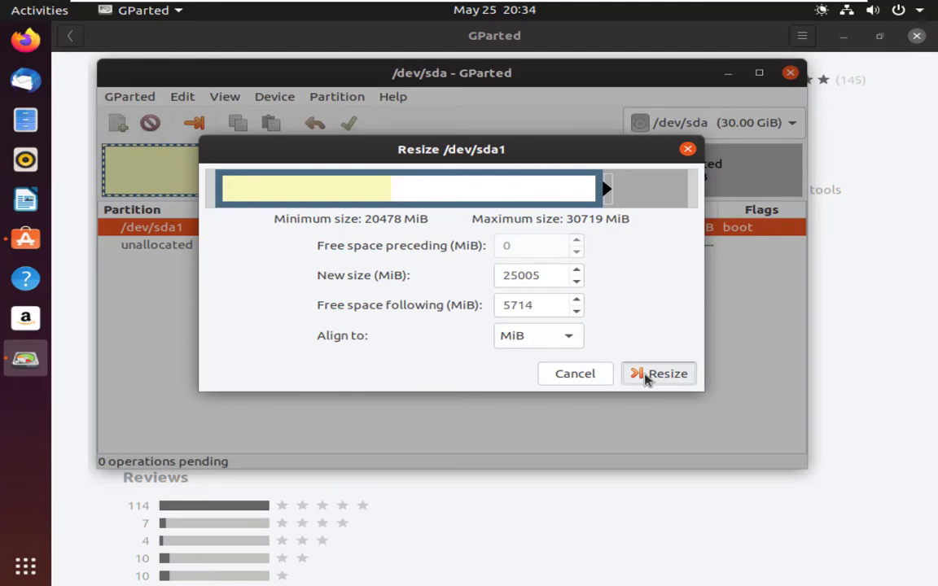
click(646, 378)
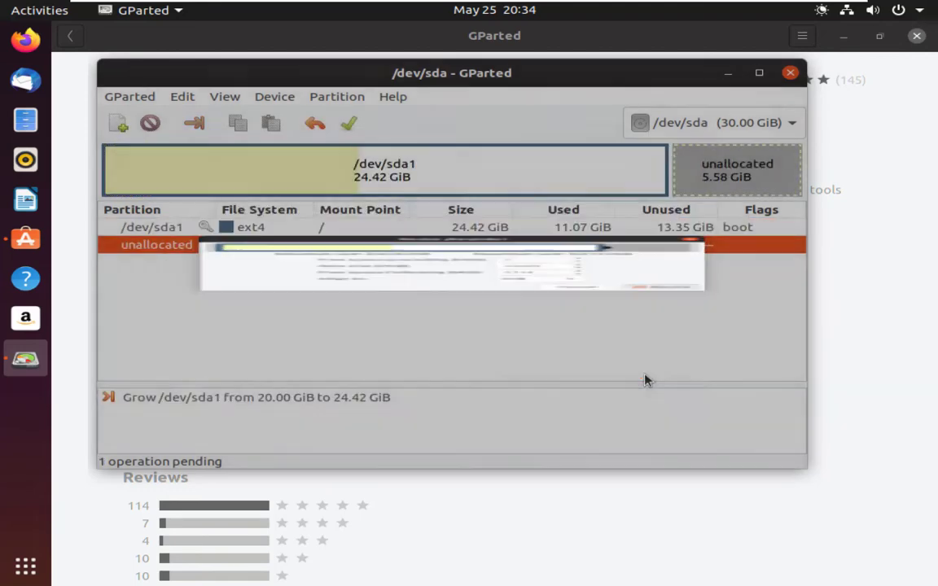
- Queue a new primary ext4 partition labelled 'storage' filling the 5.58 GiB unallocated space
right_click(726, 179)
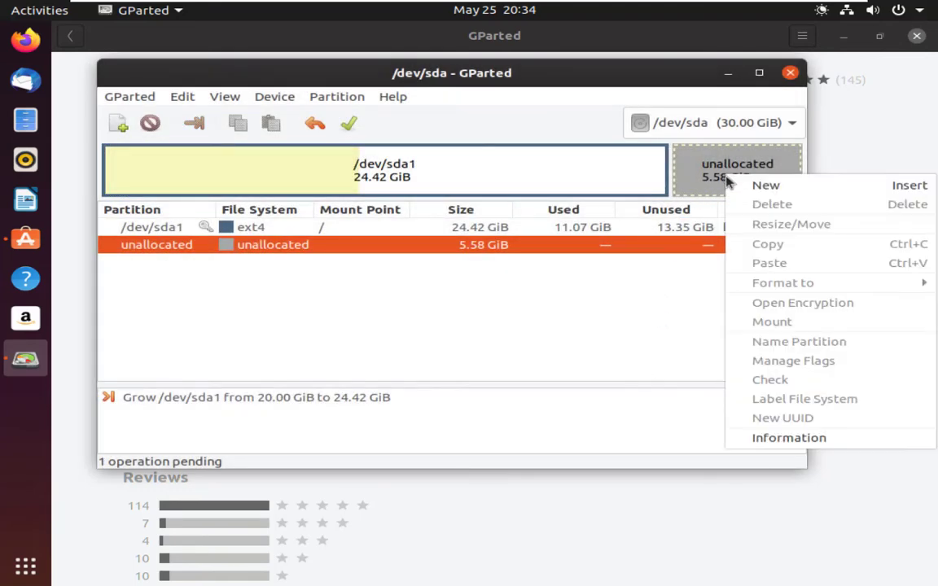
click(741, 187)
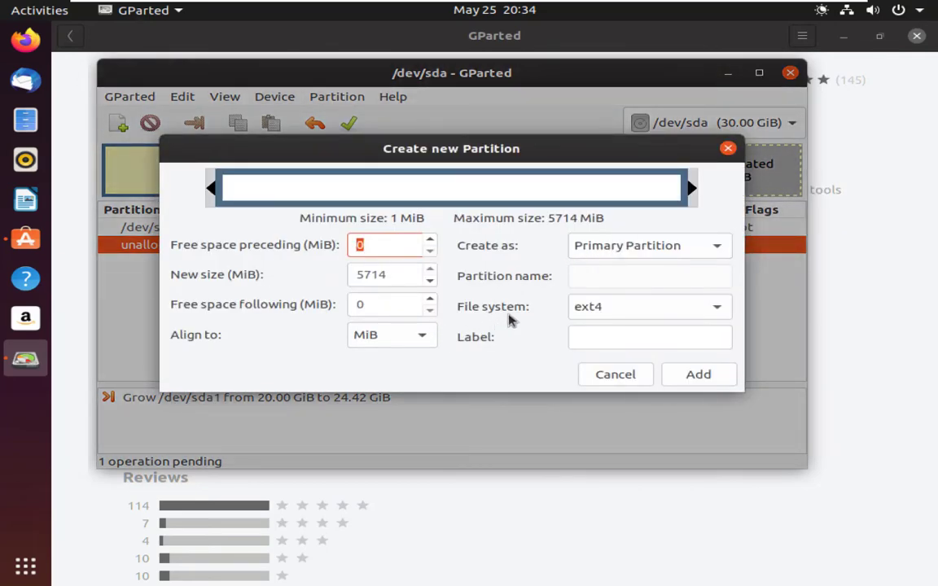
click(640, 250)
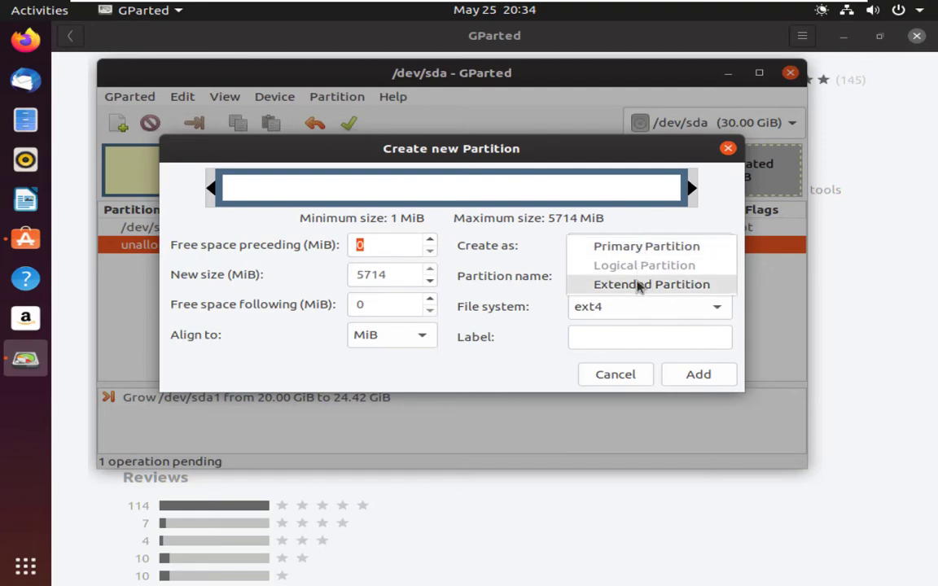
click(640, 285)
click(649, 247)
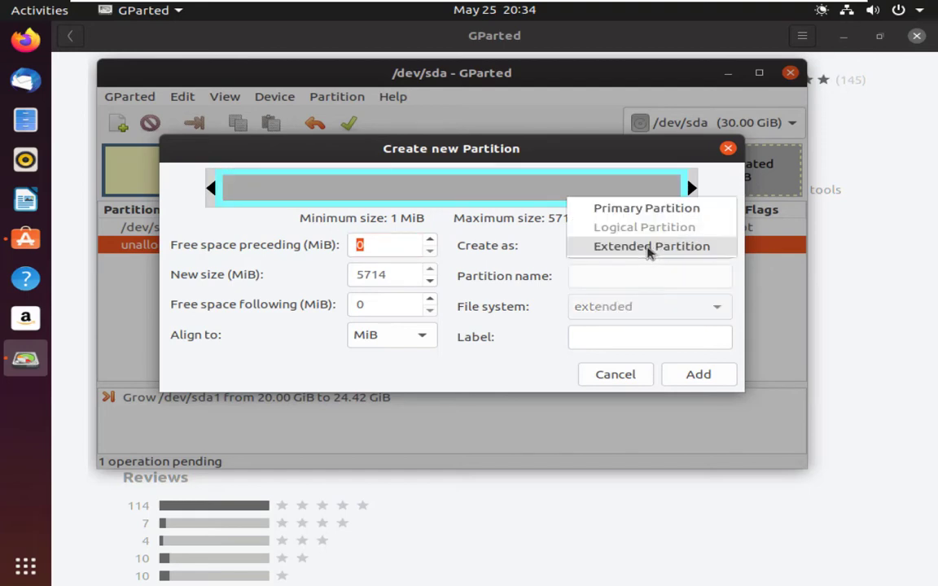
click(652, 211)
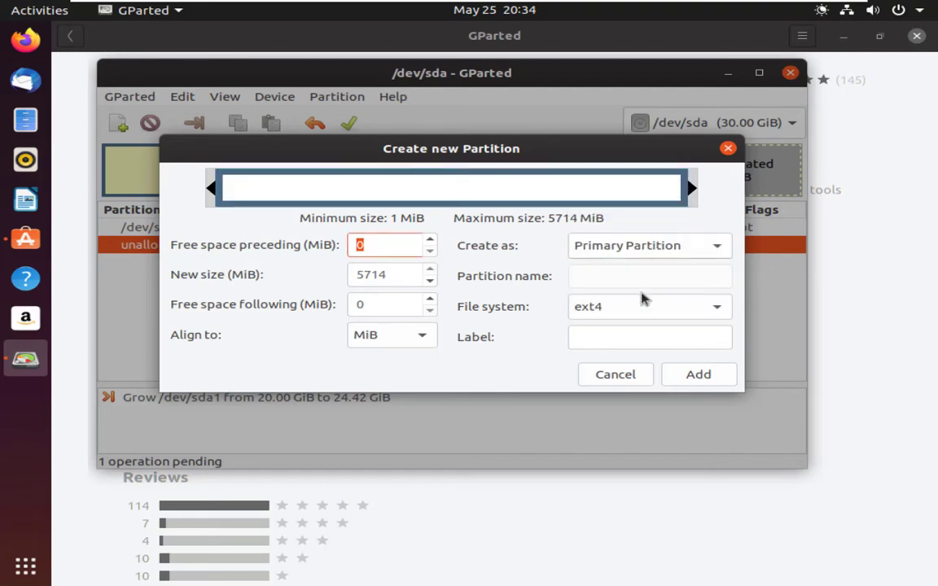
click(626, 345)
text(storage)
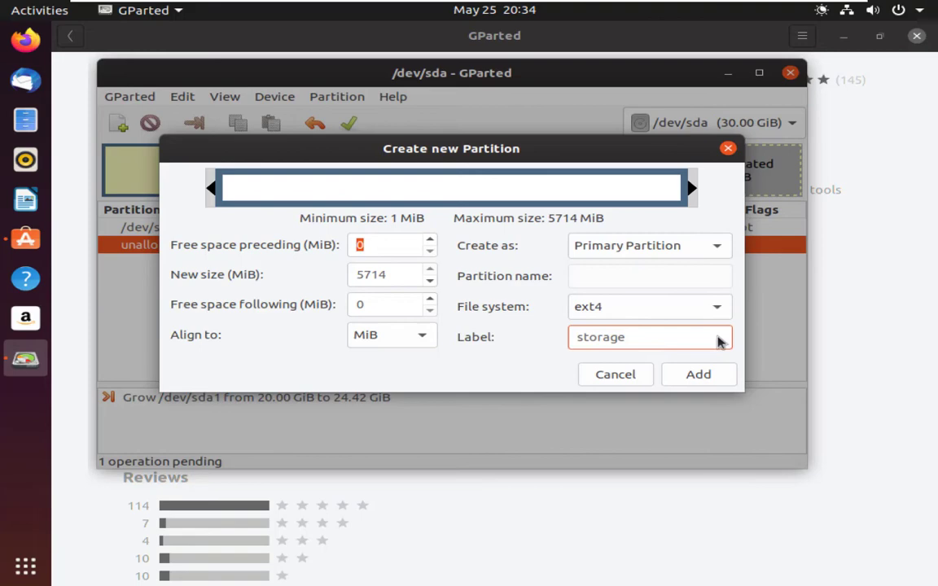
click(717, 381)
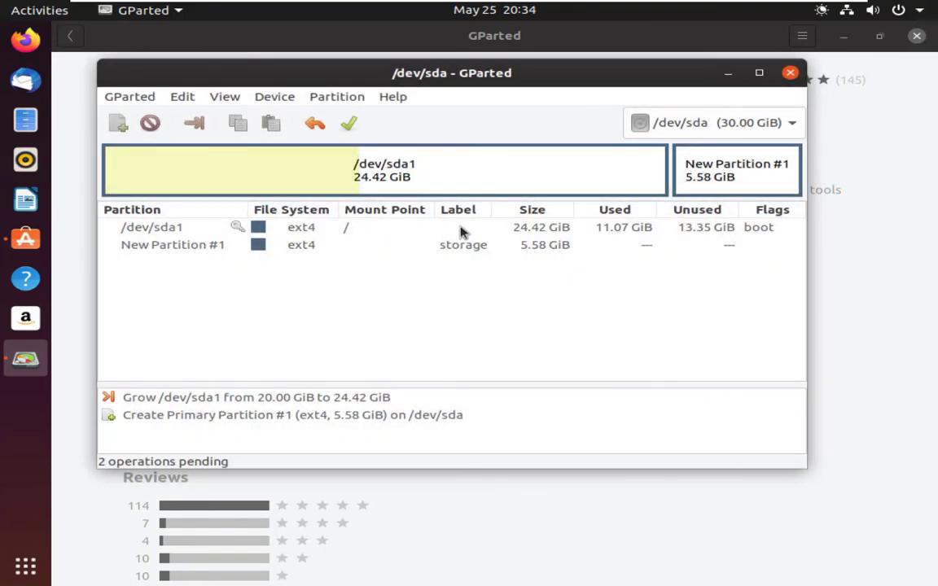
- Apply both pending operations to /dev/sda and close the results report
click(349, 126)
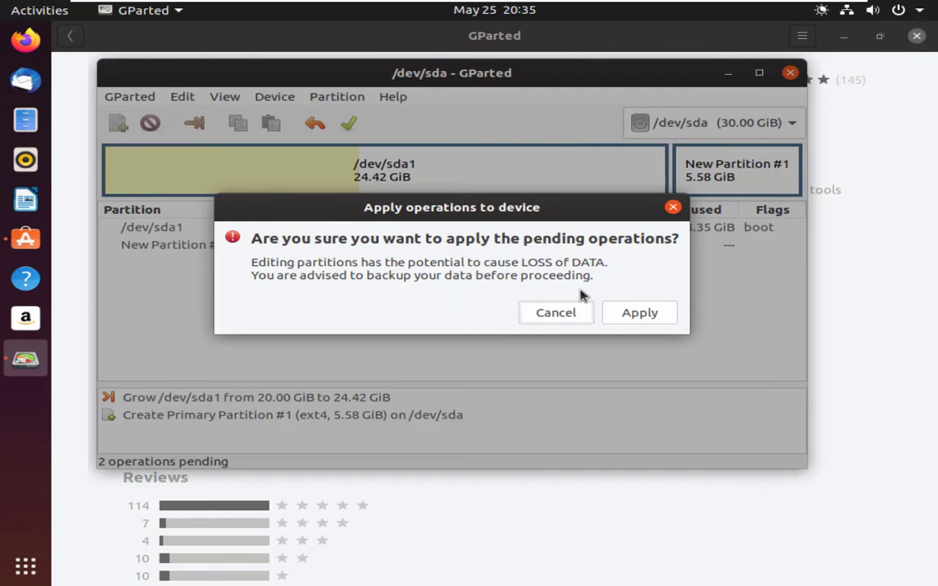
click(644, 315)
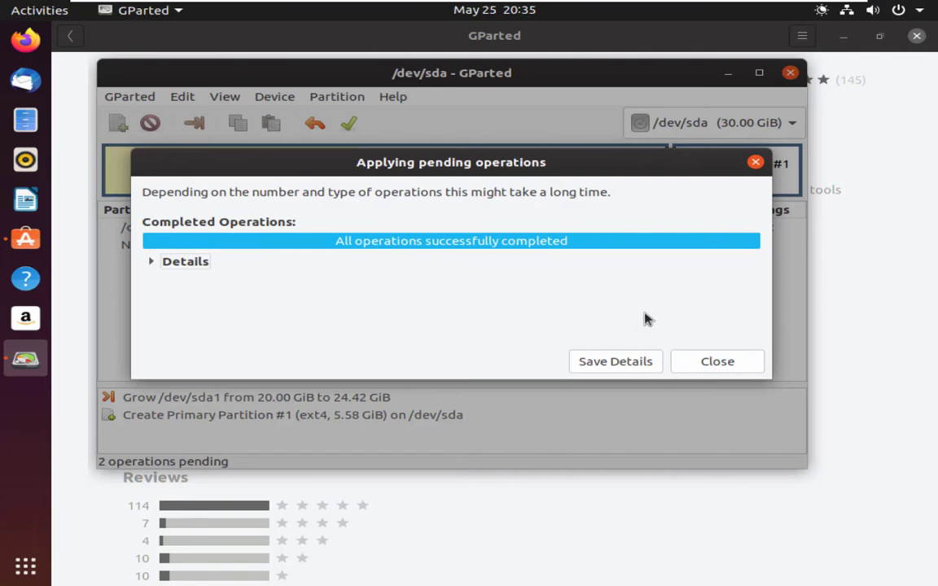
click(692, 367)
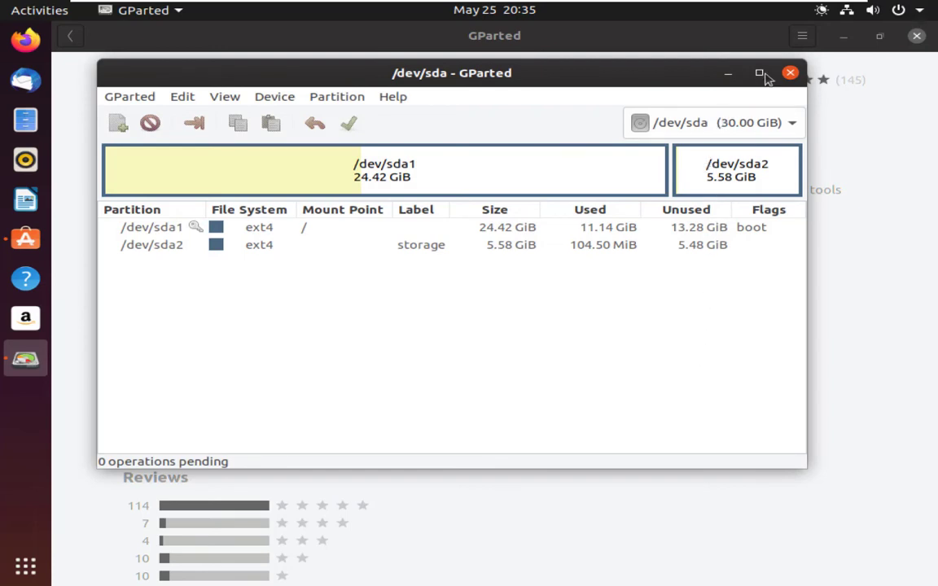
- Close GParted and Ubuntu Software, then open the home folder in Files
click(790, 73)
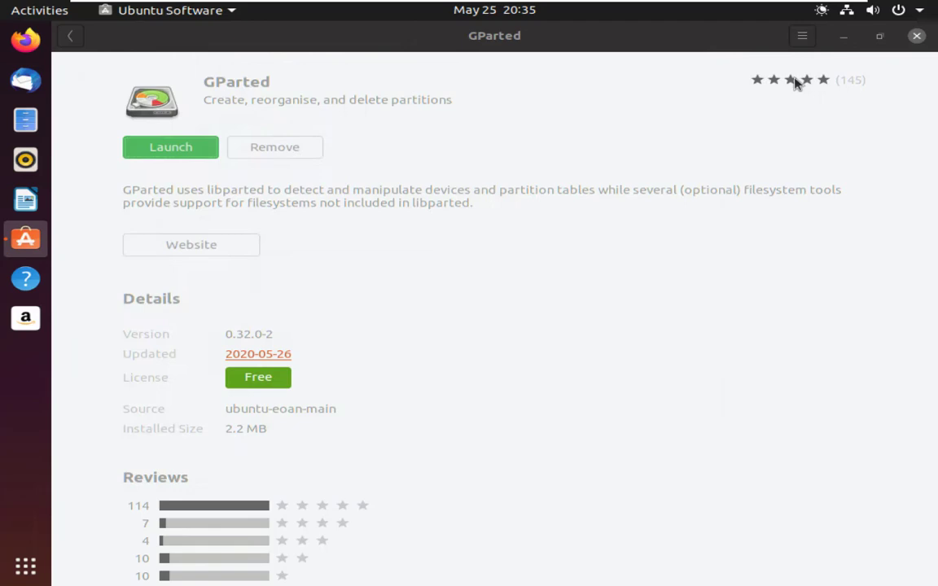
click(917, 37)
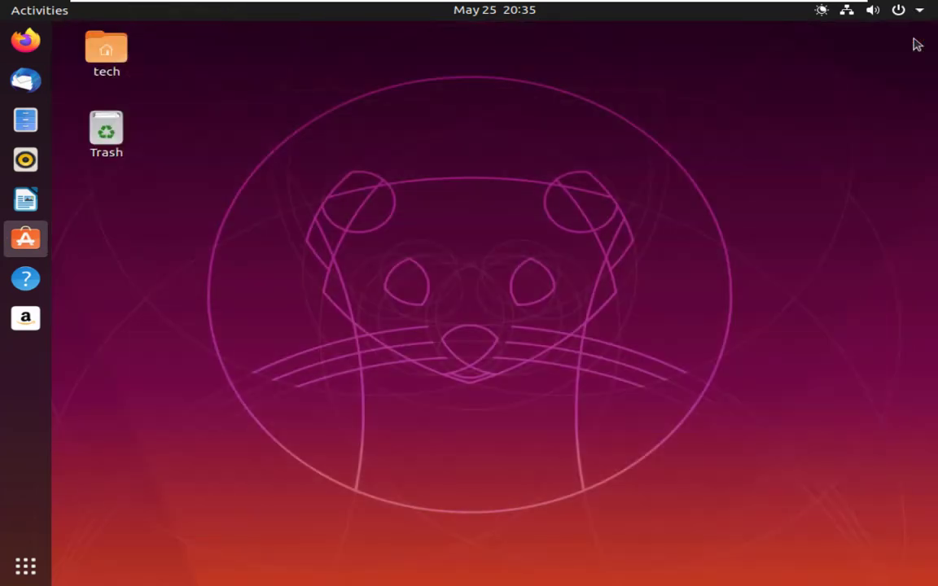
click(135, 72)
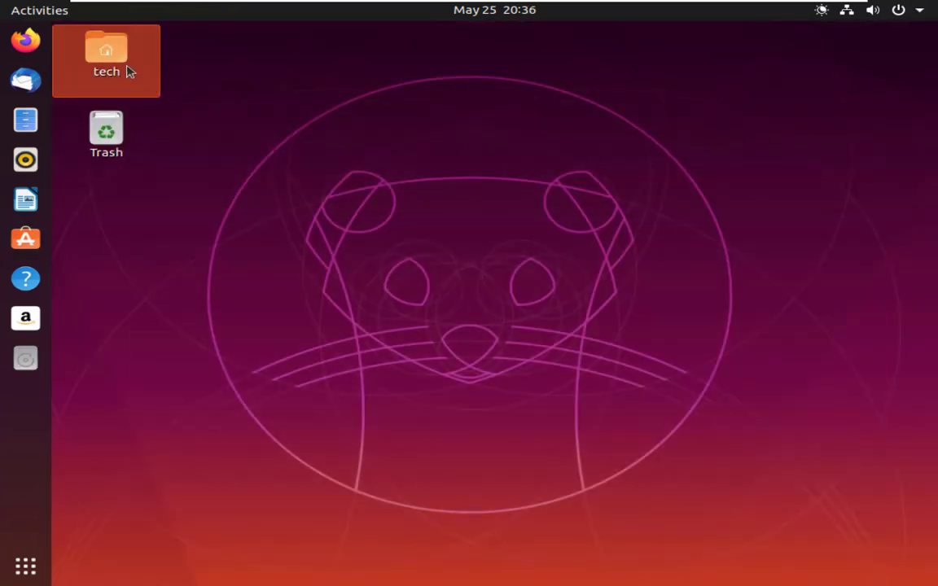
double_click(128, 72)
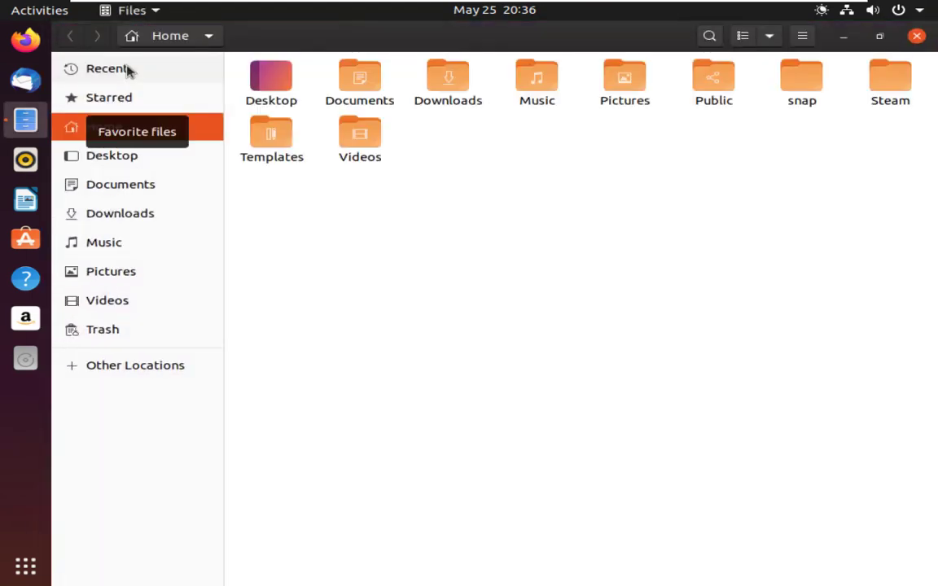
- Open the empty 'storage' volume from Other Locations, then browse the Computer root filesystem
click(128, 367)
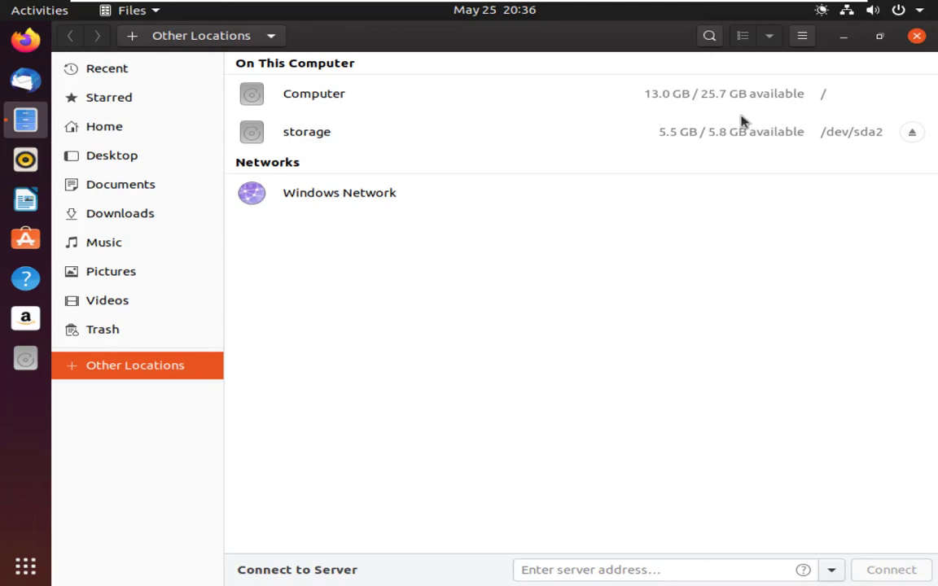
click(746, 140)
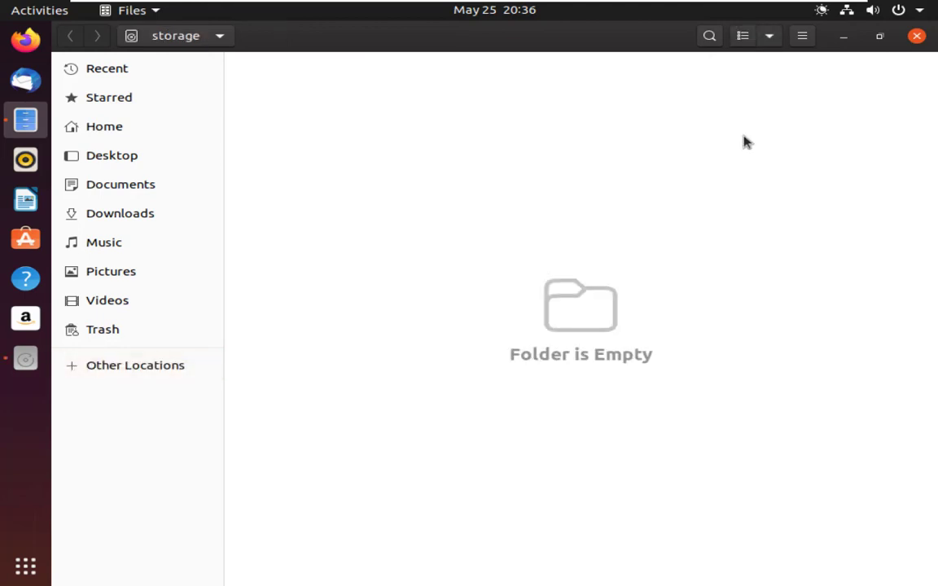
click(116, 371)
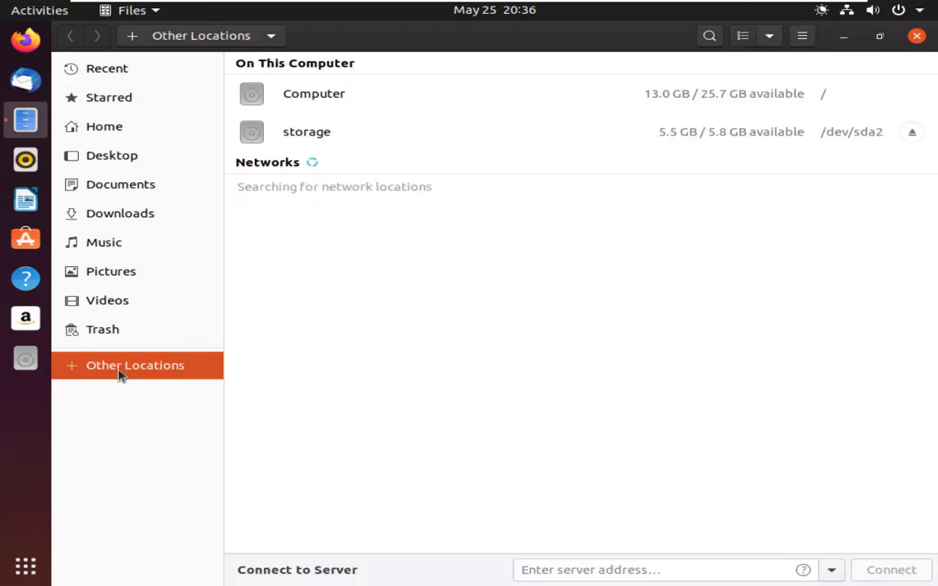
click(694, 96)
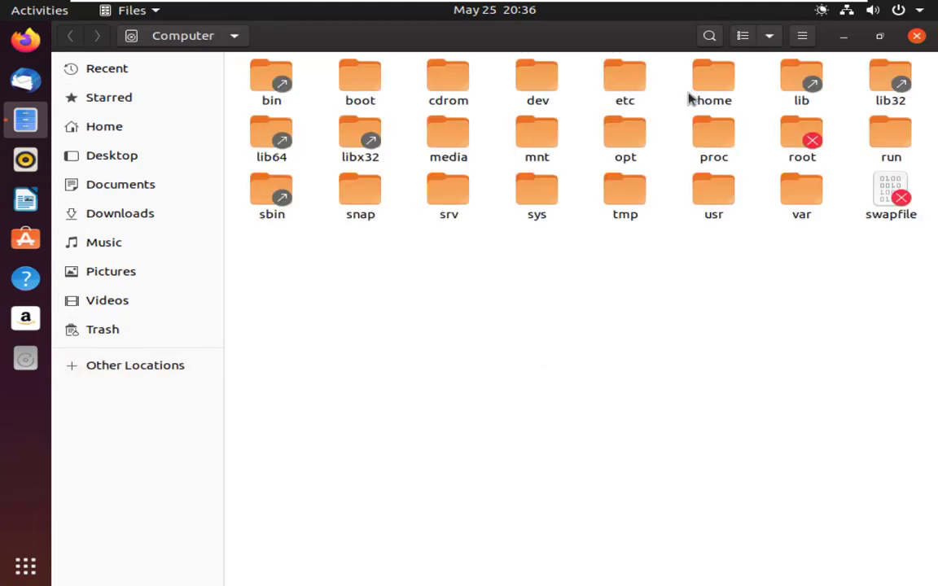